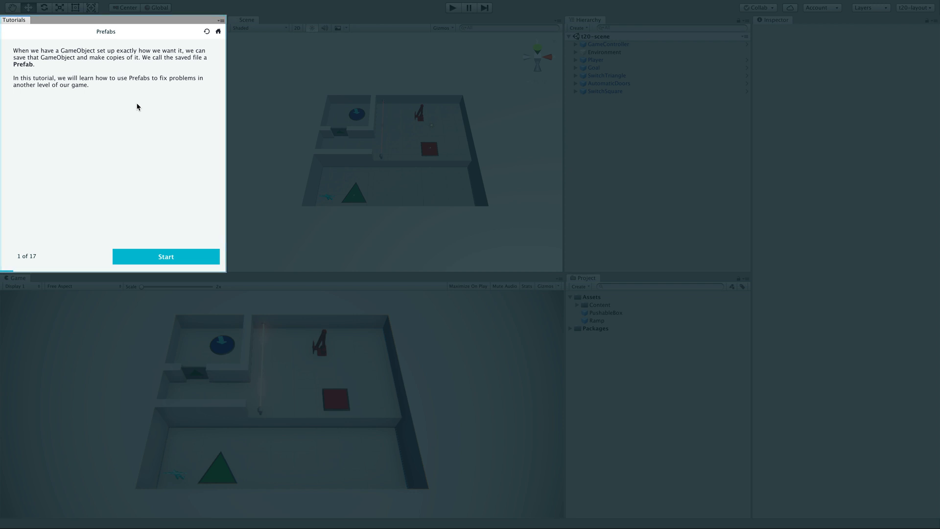
# - Start the Prefabs tutorial and playtest the level by moving the character onto the green triangle marker
pyautogui.click(179, 259)
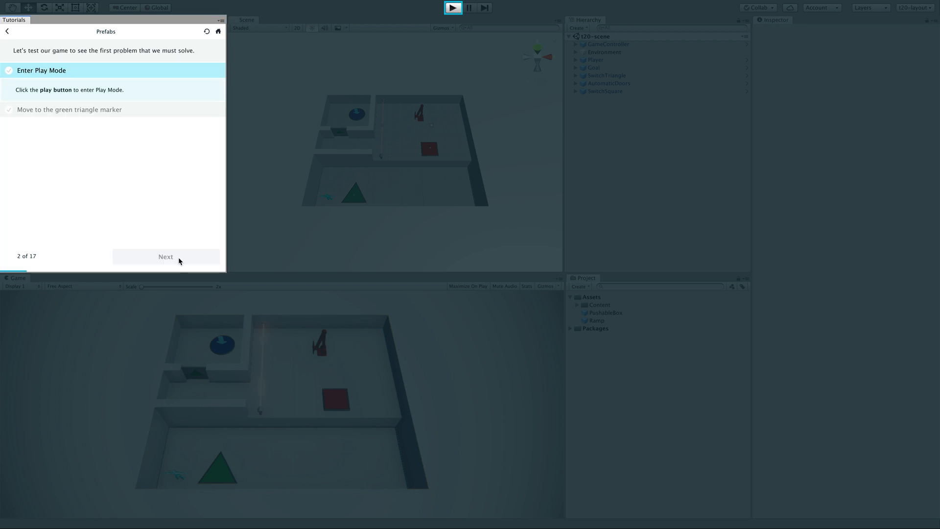
pyautogui.click(453, 9)
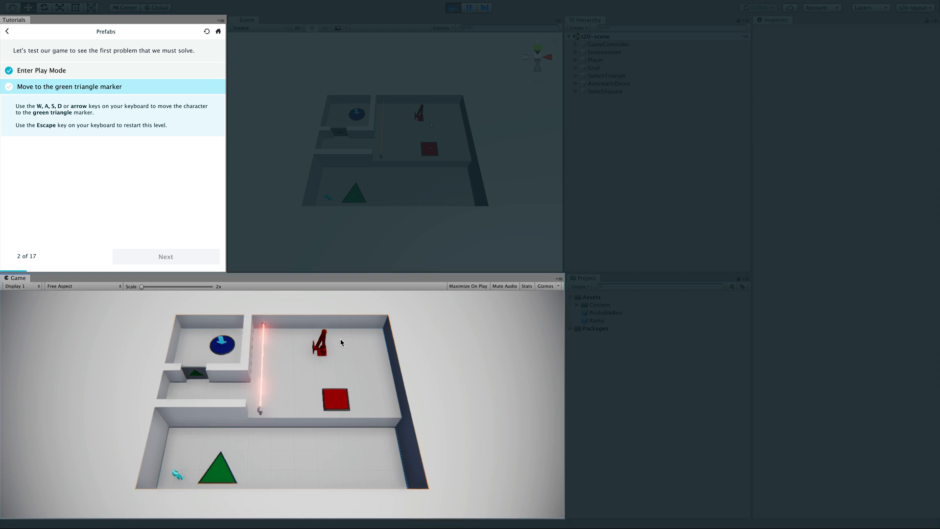
pyautogui.click(327, 407)
pyautogui.click(215, 378)
pyautogui.press('d')
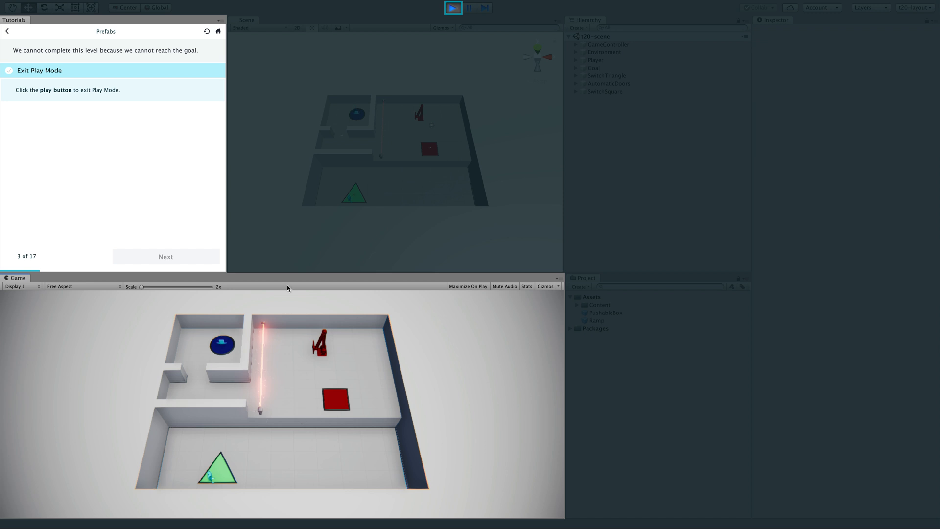
# - Walk the character from the green triangle to the raised platform's wall, then exit Play Mode and advance the tutorial
pyautogui.press('w')
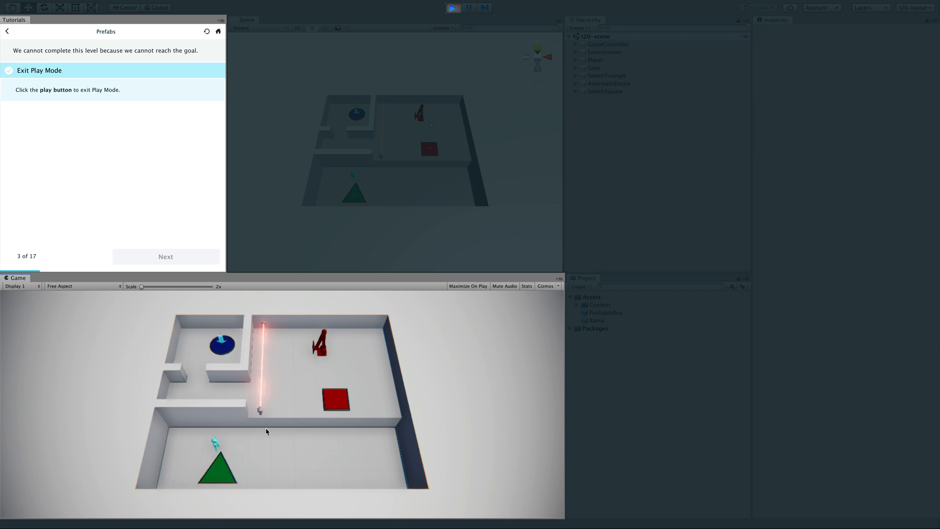
pyautogui.press('d')
pyautogui.press('d')
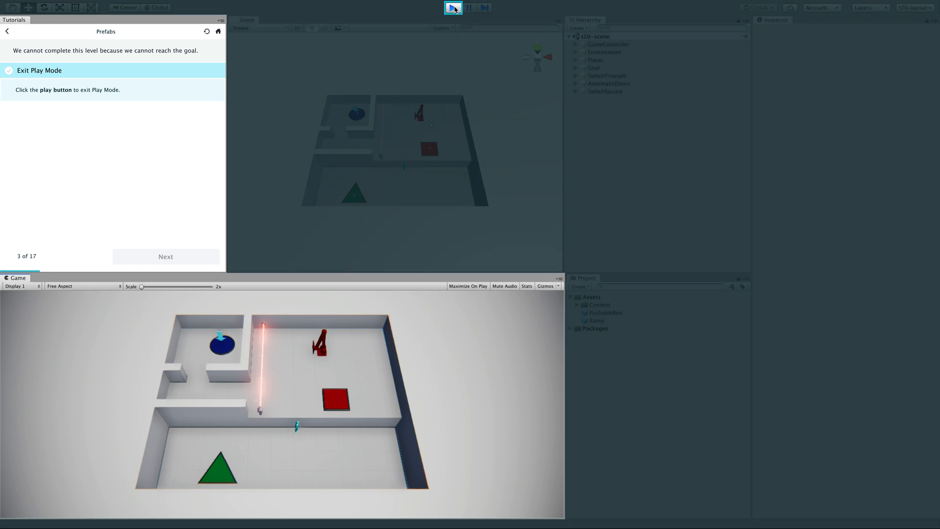
pyautogui.click(453, 7)
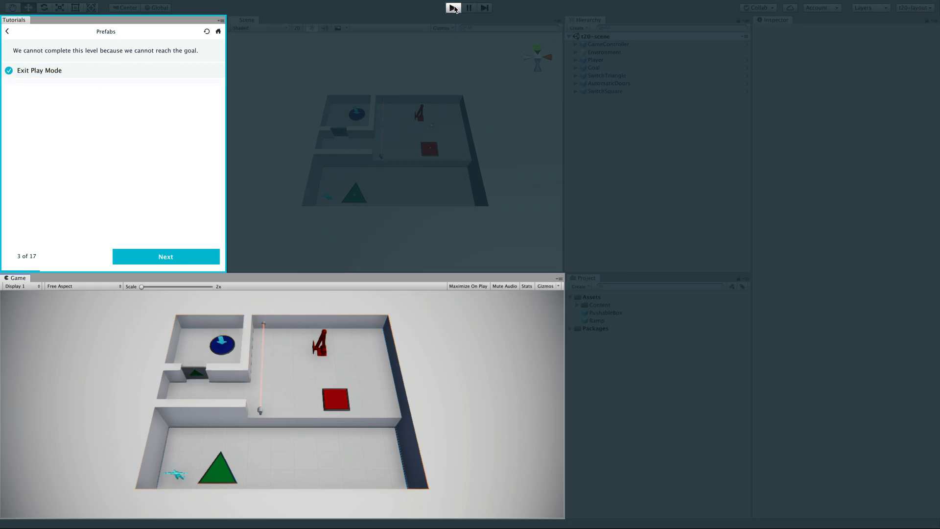
pyautogui.click(164, 256)
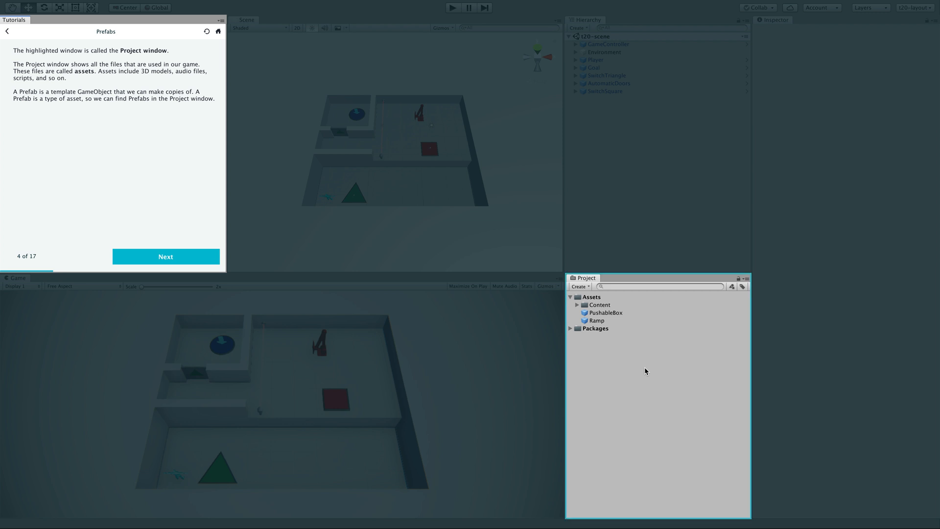
# - Examine the project's Packages folder and the Prefabs stored under Content > game
pyautogui.click(570, 328)
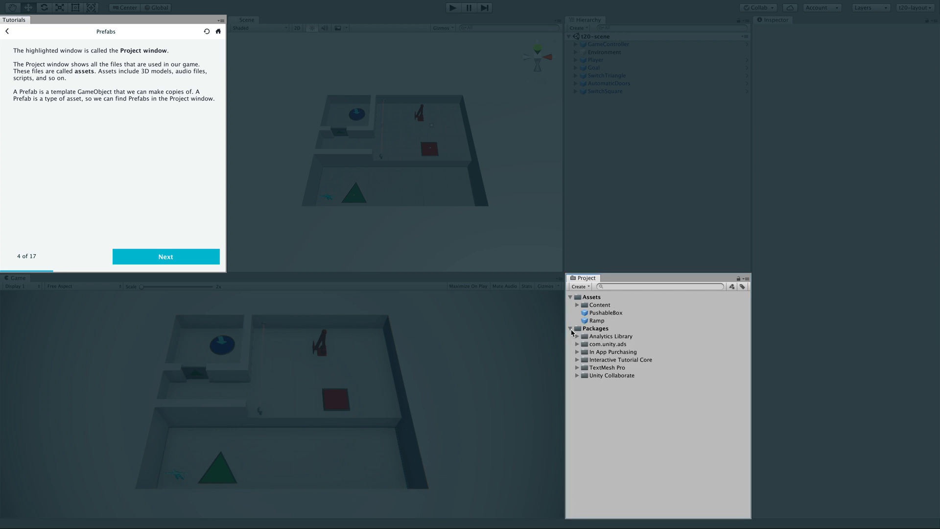
pyautogui.click(570, 328)
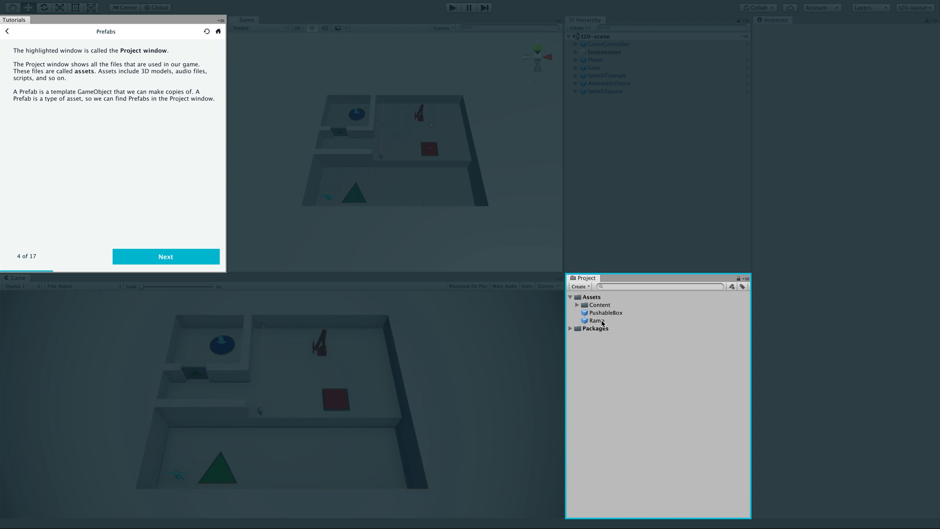
pyautogui.click(577, 305)
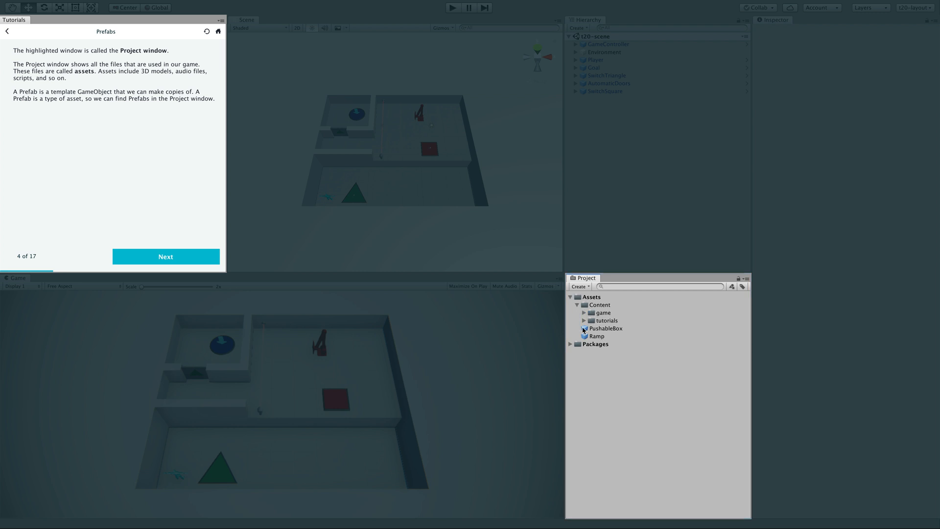
pyautogui.click(584, 313)
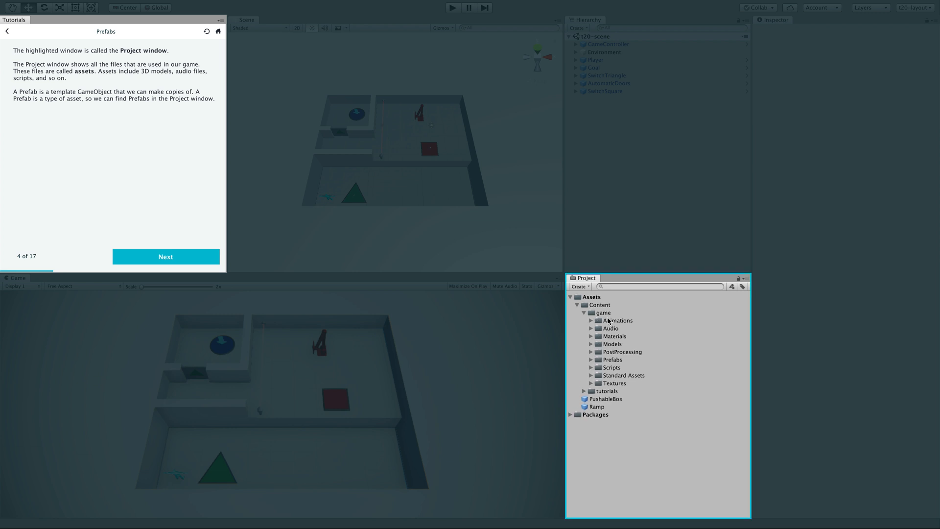
pyautogui.click(590, 359)
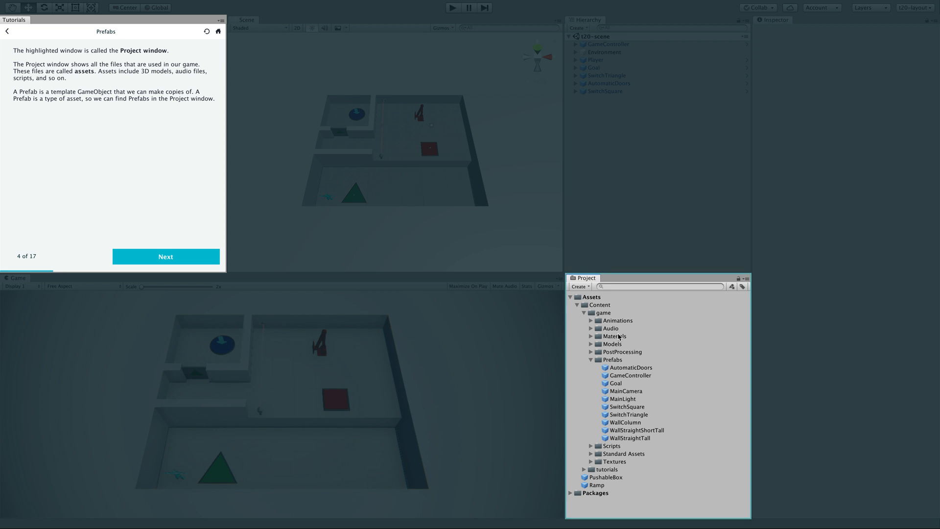
# - Advance the tutorial, collapse the Prefabs folder and select the Ramp Prefab in the project assets
pyautogui.click(194, 258)
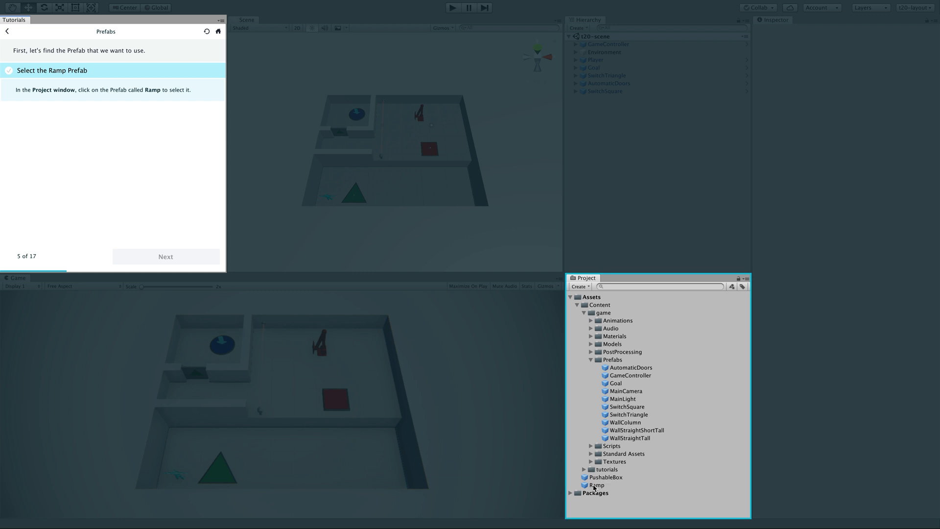
pyautogui.click(591, 359)
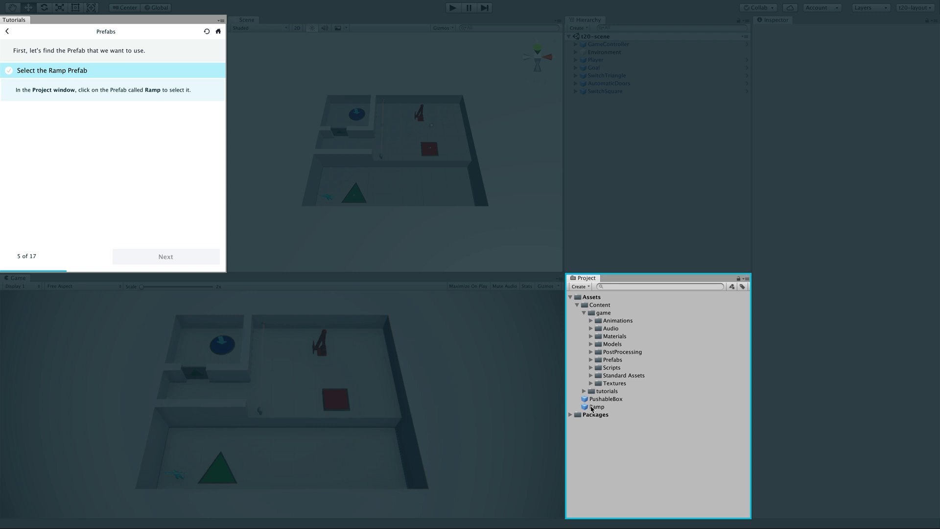
pyautogui.click(595, 406)
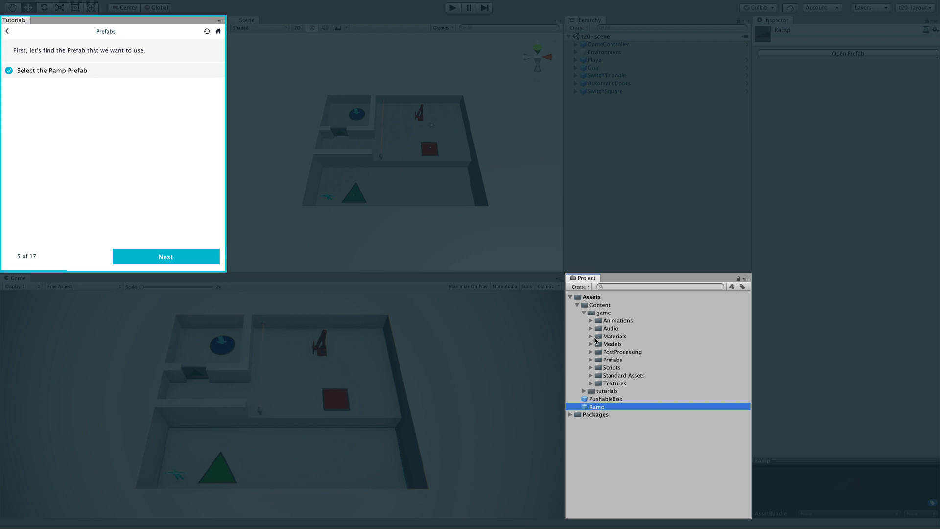
# - Look through the Animations, Audio, Materials, Models, PostProcessing and Prefabs folders inside the game folder
pyautogui.click(591, 321)
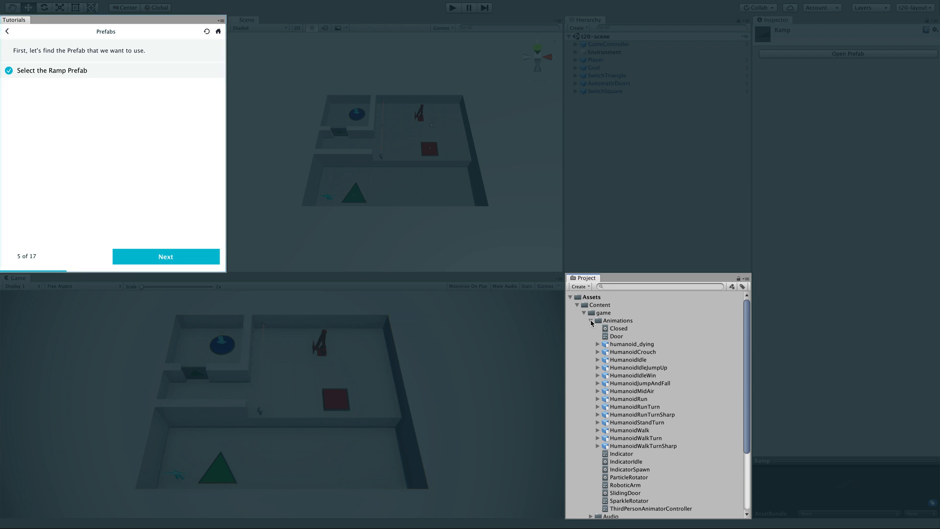
pyautogui.click(591, 321)
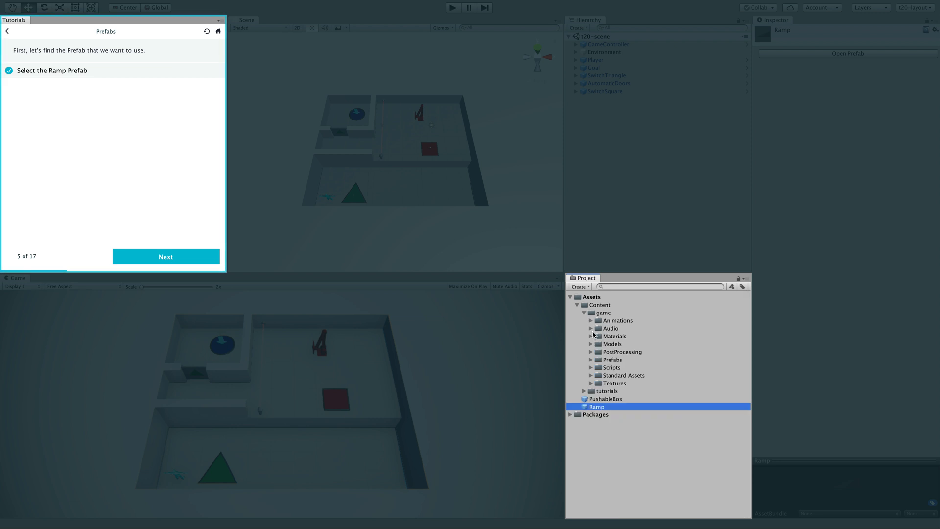
pyautogui.click(590, 328)
pyautogui.click(590, 328)
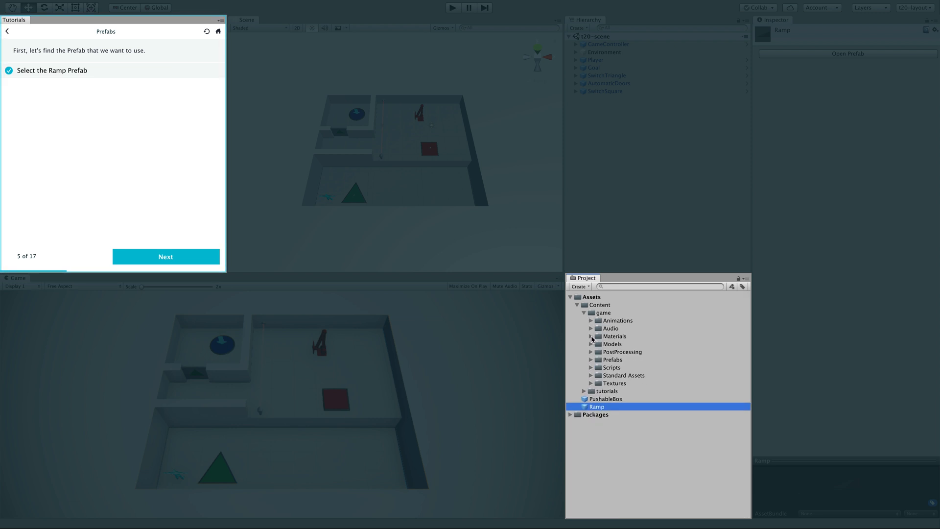
pyautogui.click(590, 336)
pyautogui.click(591, 337)
pyautogui.click(591, 344)
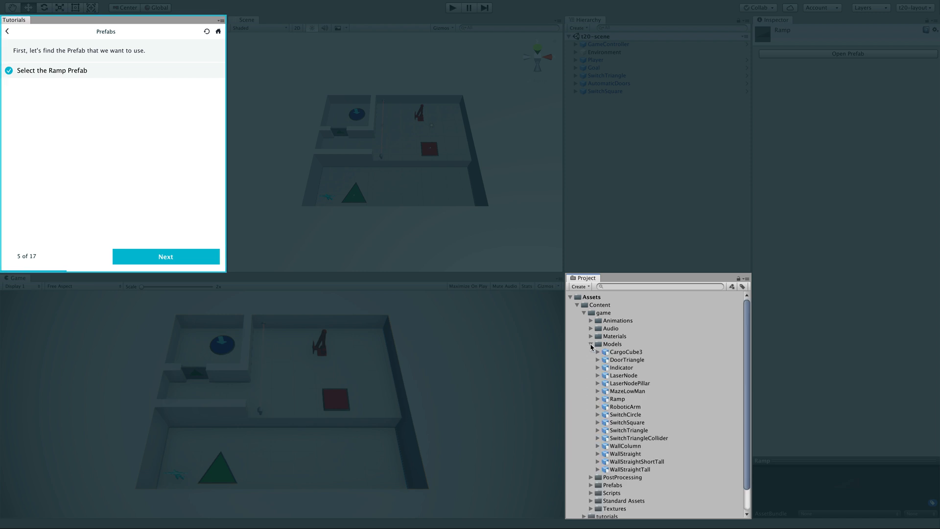
pyautogui.click(591, 344)
pyautogui.click(591, 352)
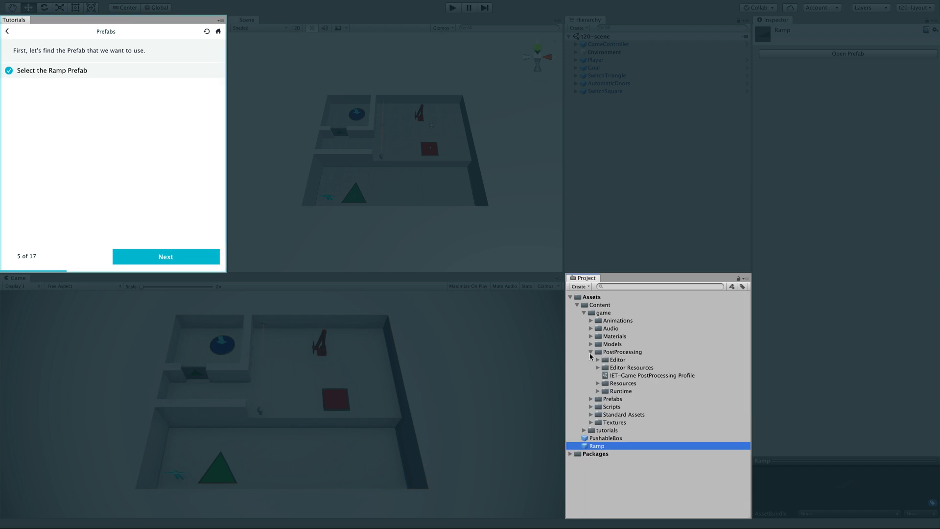
pyautogui.click(591, 352)
pyautogui.click(591, 360)
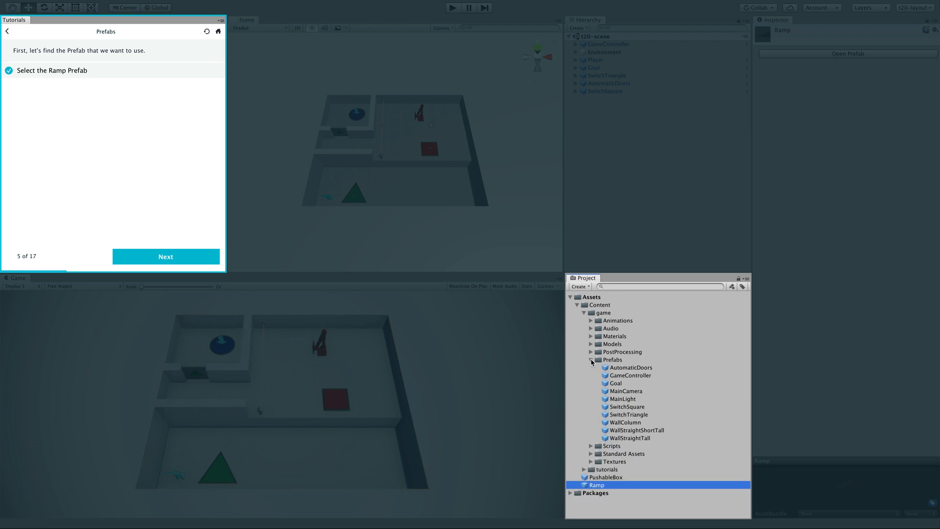
pyautogui.click(590, 360)
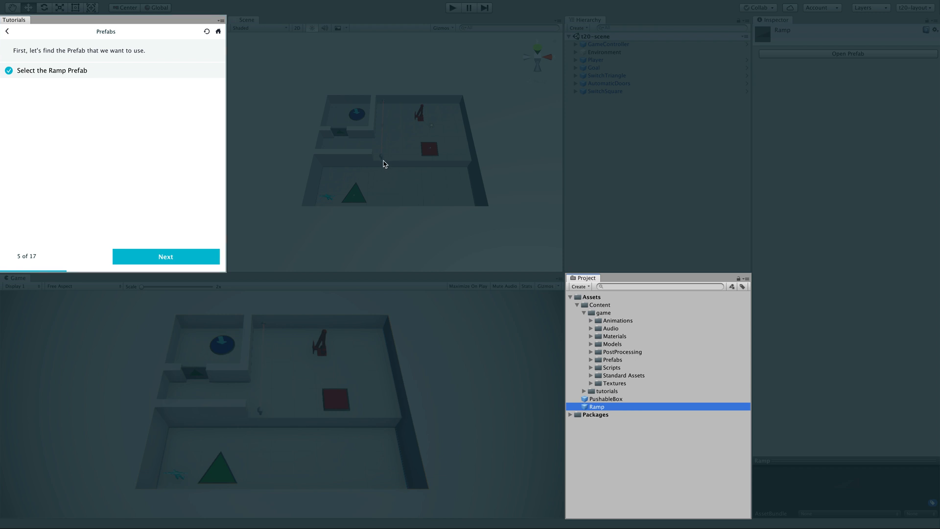
# - Advance the tutorial and create an instance of the Ramp Prefab in the empty space below SwitchSquare in the Hierarchy
pyautogui.click(163, 258)
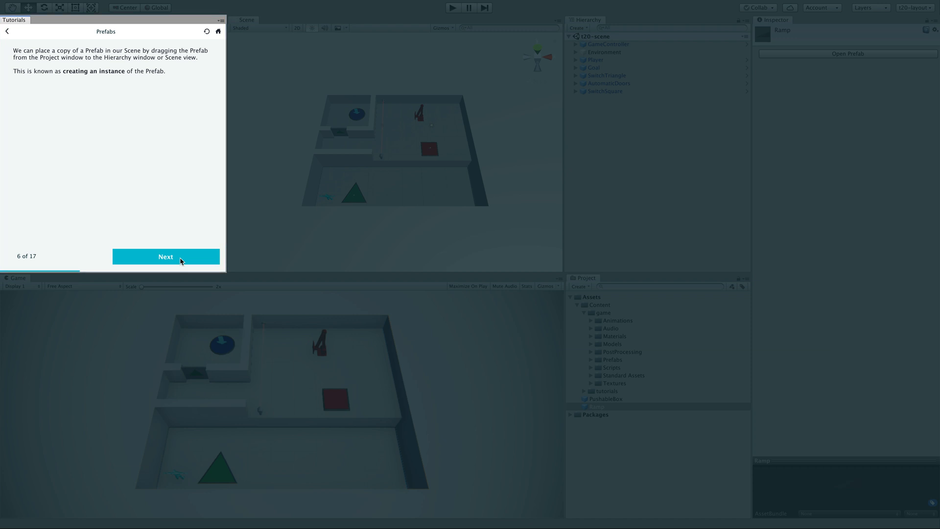
pyautogui.click(180, 258)
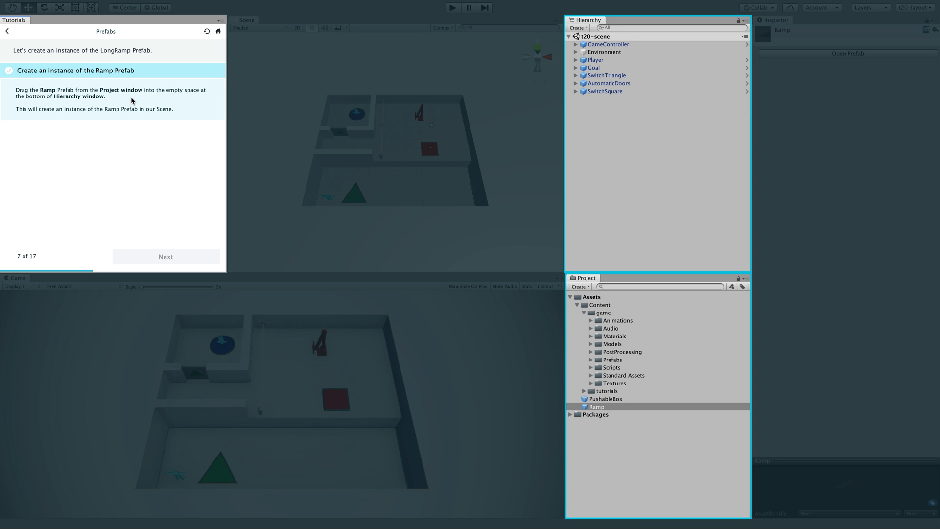
pyautogui.click(611, 410)
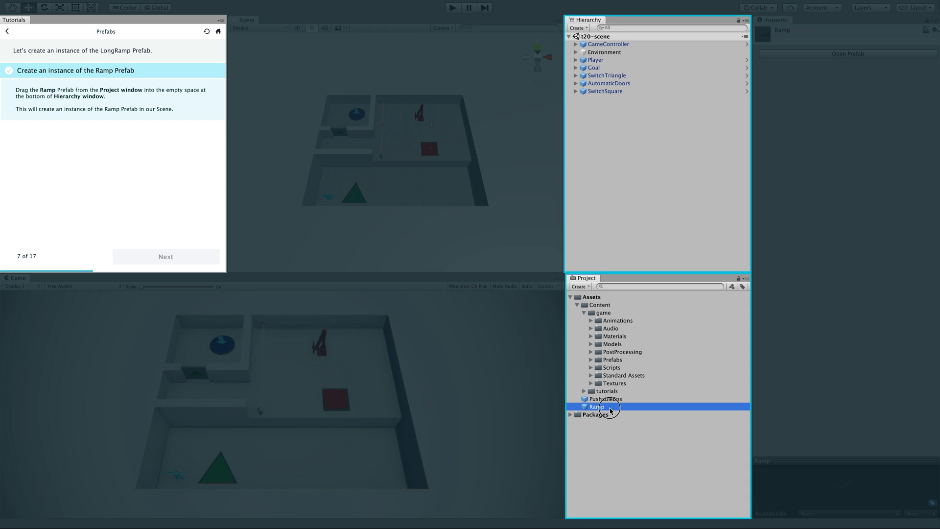
pyautogui.moveTo(611, 410); pyautogui.dragTo(605, 153)
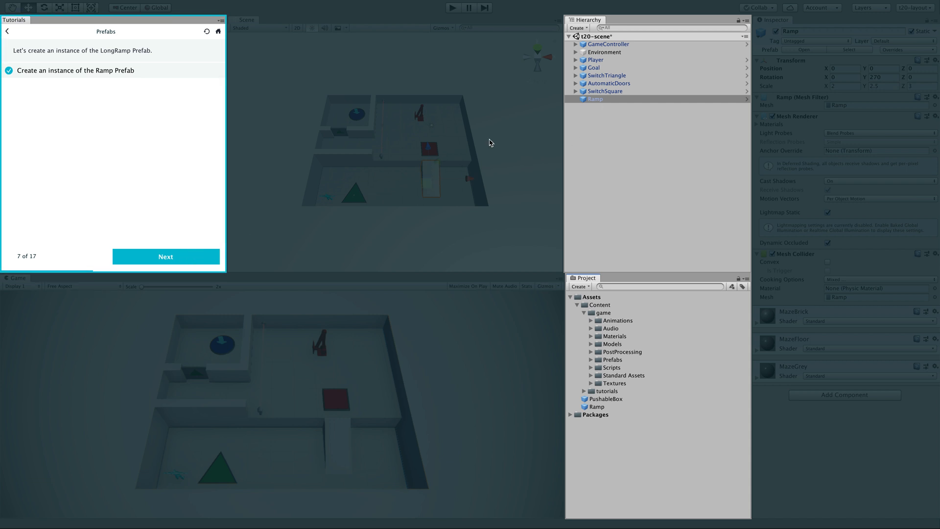
pyautogui.moveTo(594, 100); pyautogui.dragTo(648, 410)
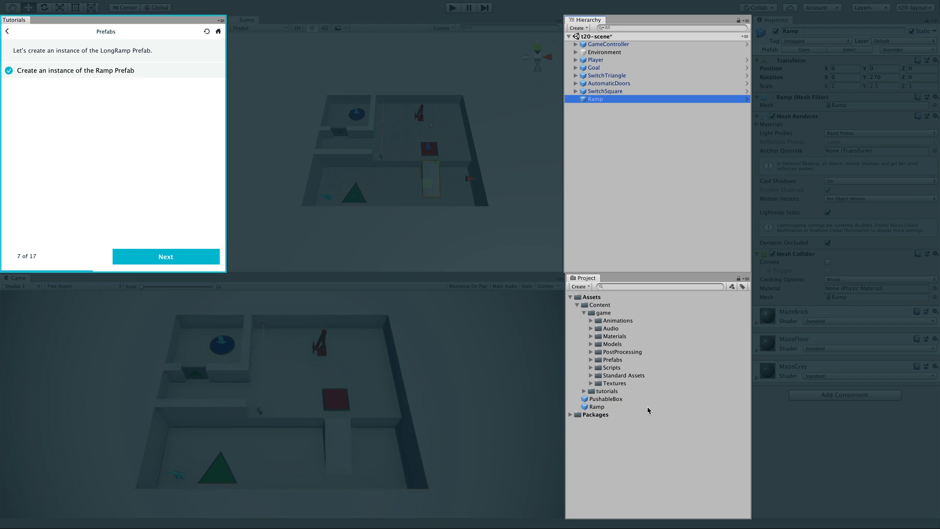
# - Advance the tutorial and playtest the ramp, moving the character over the green triangle and up to the red square marker
pyautogui.click(189, 257)
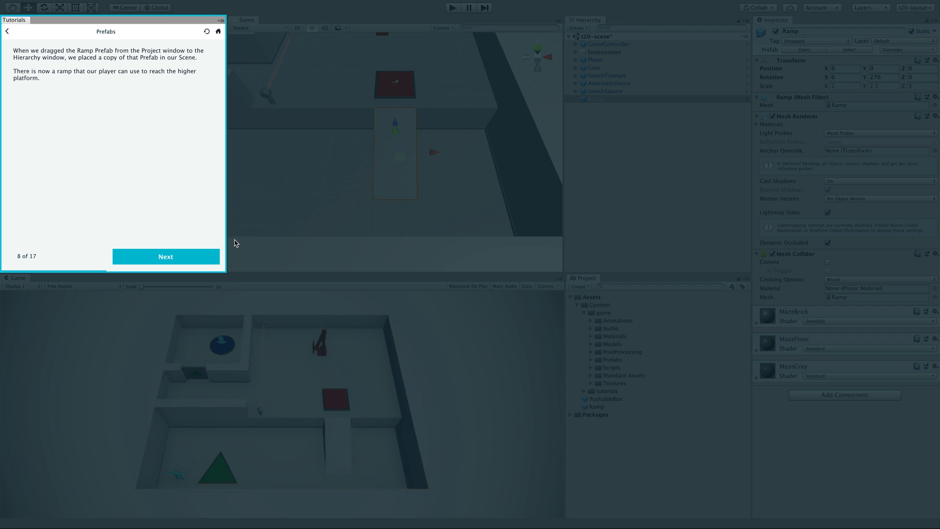
pyautogui.click(168, 257)
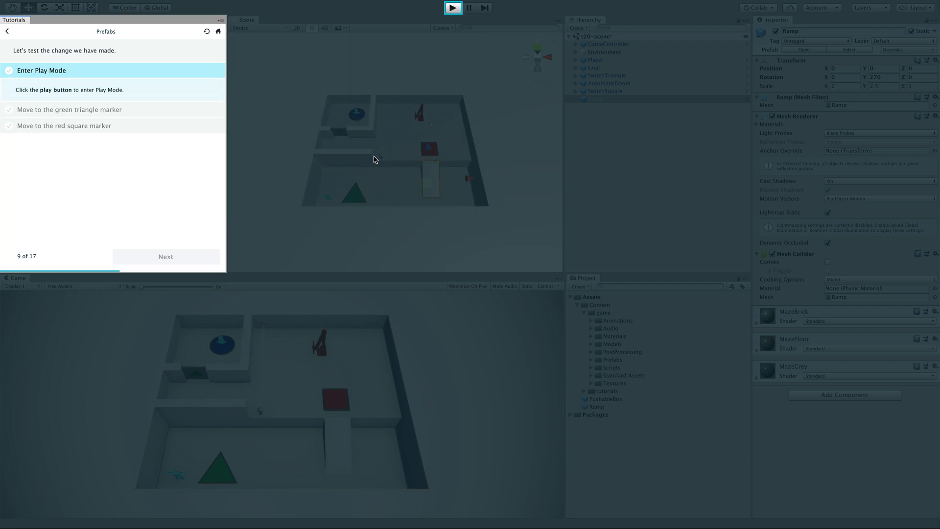
pyautogui.click(454, 8)
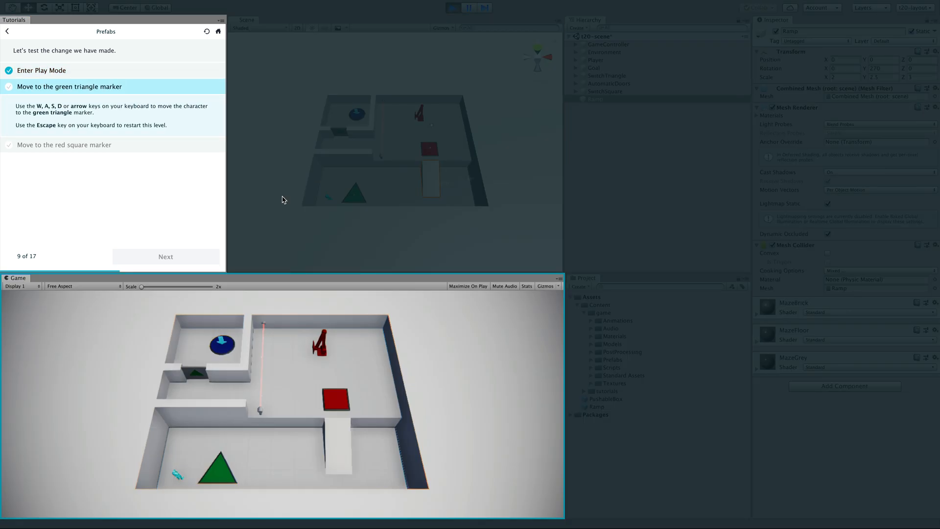
pyautogui.press('Right')
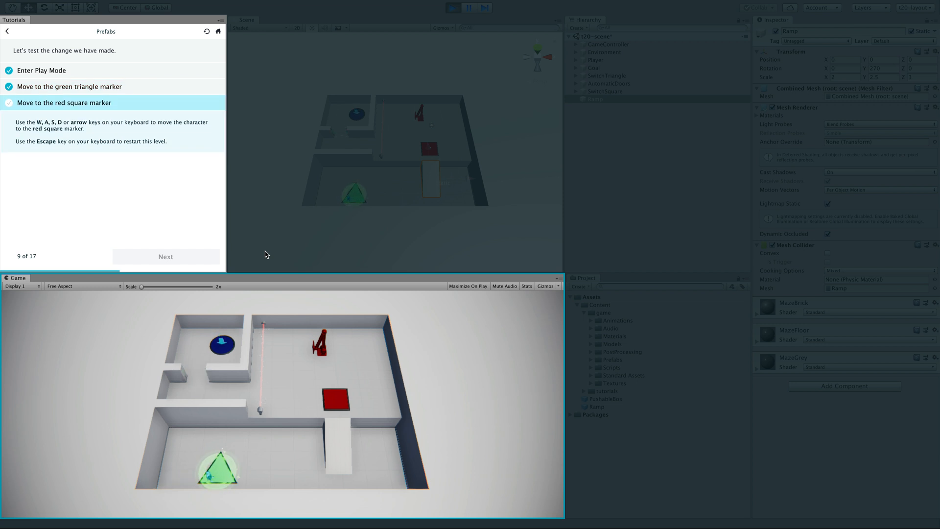
pyautogui.press('Right')
pyautogui.press('Right')
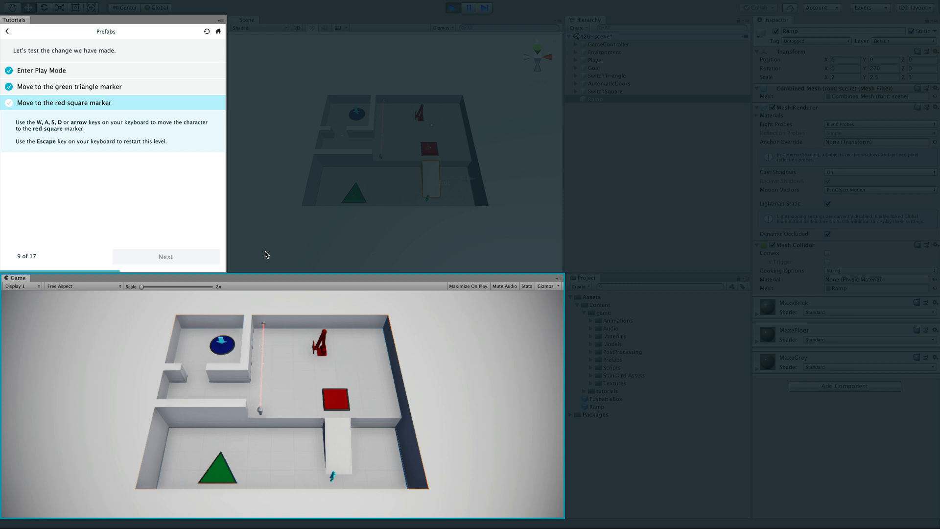
pyautogui.press('Up')
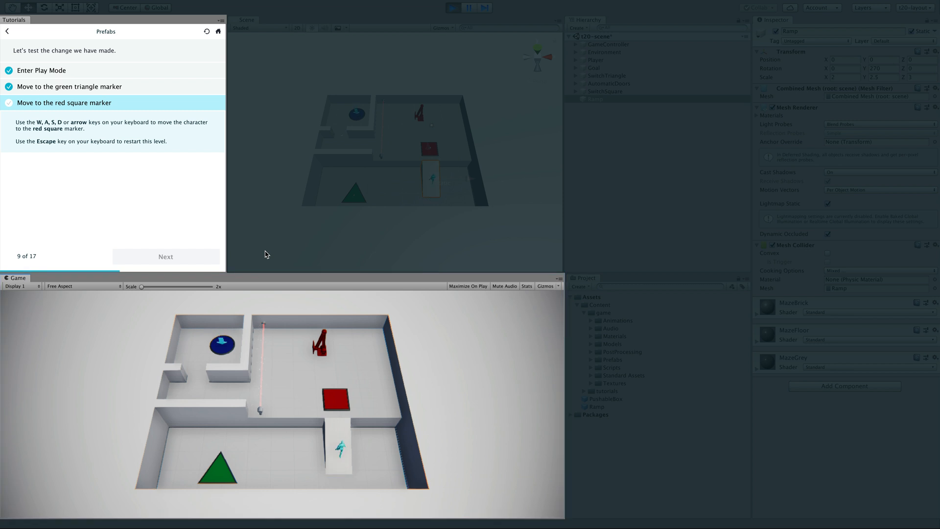
pyautogui.press('Up')
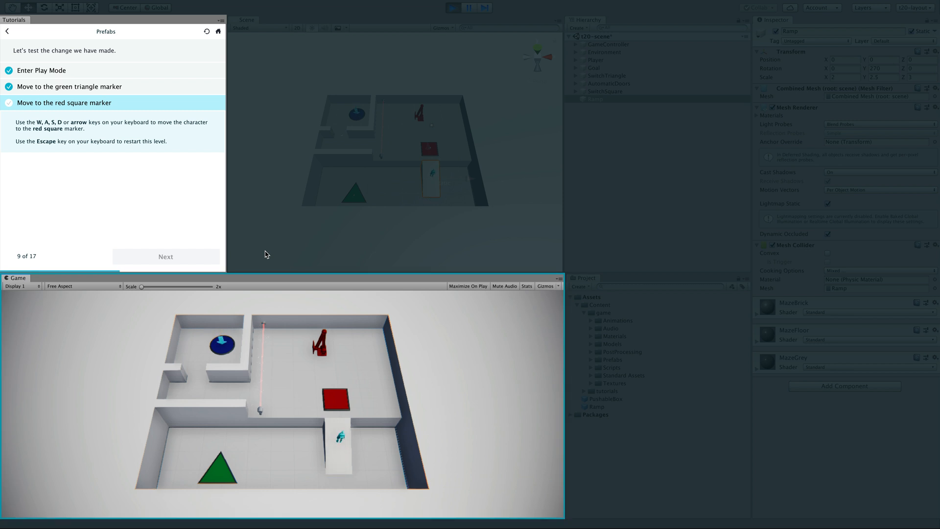
pyautogui.press('Up')
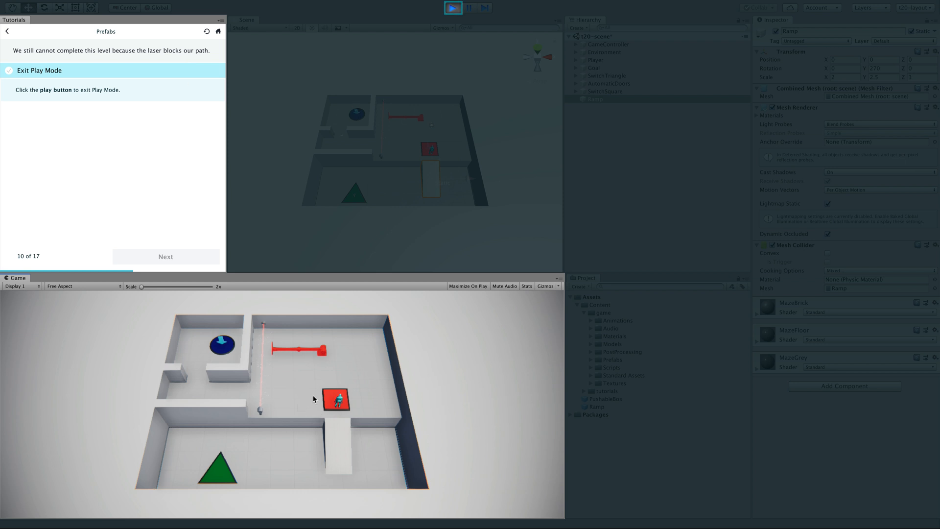
# - Move the character from the red square through the laser beam, and exit Play Mode
pyautogui.press('Left')
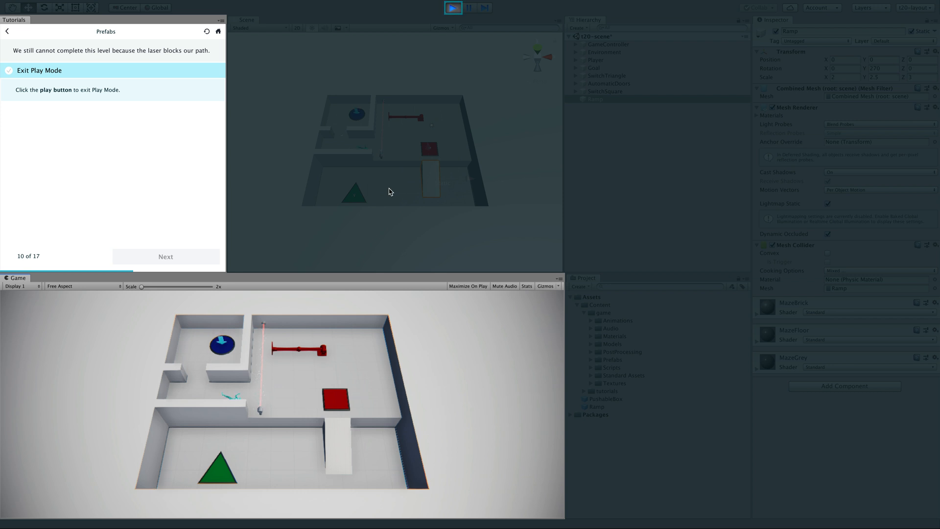
pyautogui.click(453, 9)
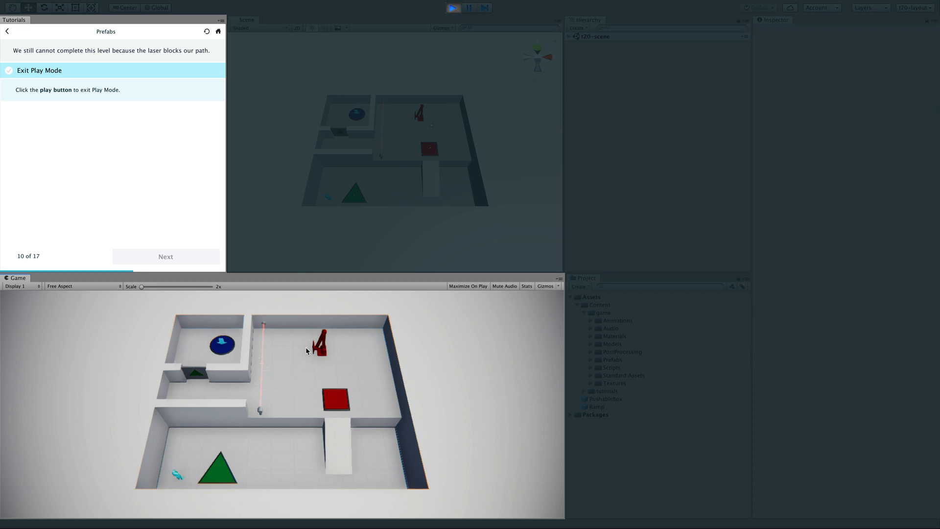
pyautogui.click(451, 8)
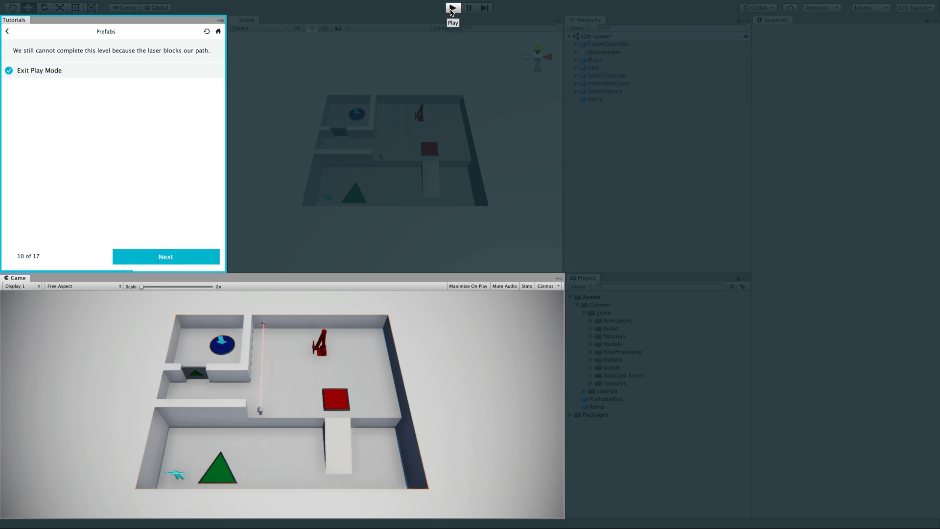
# - Advance the tutorial and create an instance of the PushableBox Prefab in the empty space below Ramp in the Hierarchy
pyautogui.click(176, 255)
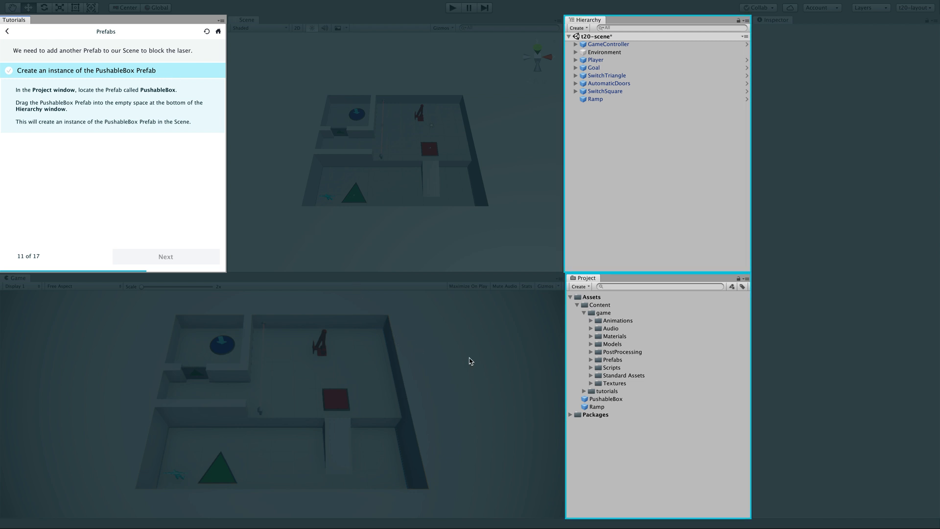
pyautogui.click(614, 400)
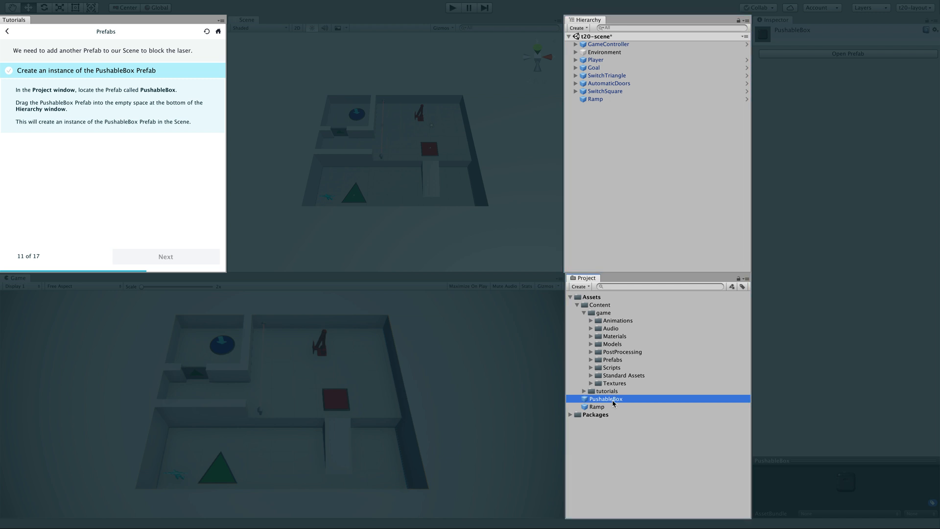
pyautogui.moveTo(615, 401); pyautogui.dragTo(390, 189)
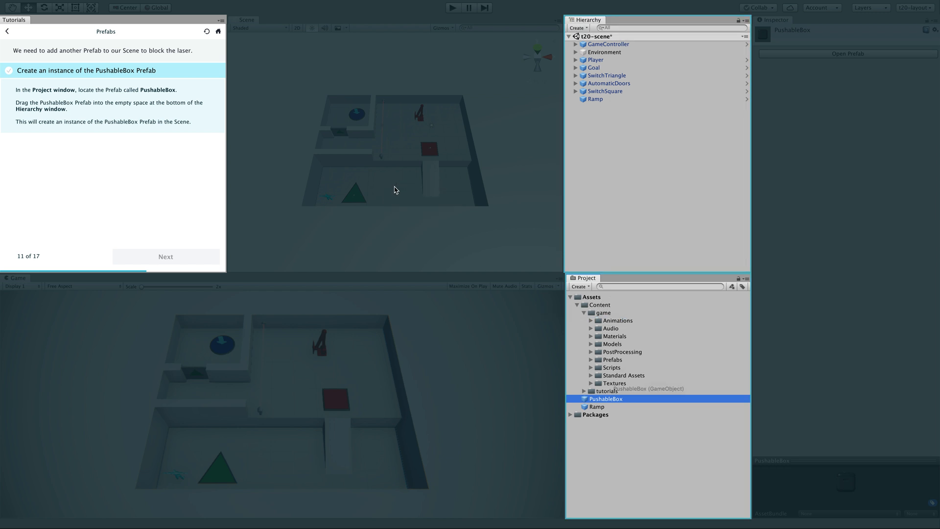
pyautogui.moveTo(624, 402); pyautogui.dragTo(638, 159)
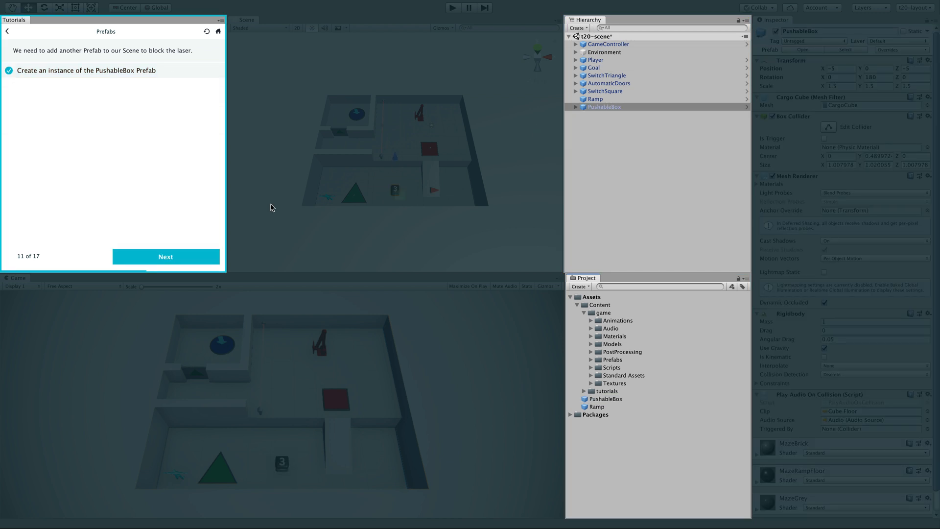
# - Advance the tutorial and set the PushableBox instance's Transform position to X -2, Y 2.5, Z 10
pyautogui.click(183, 257)
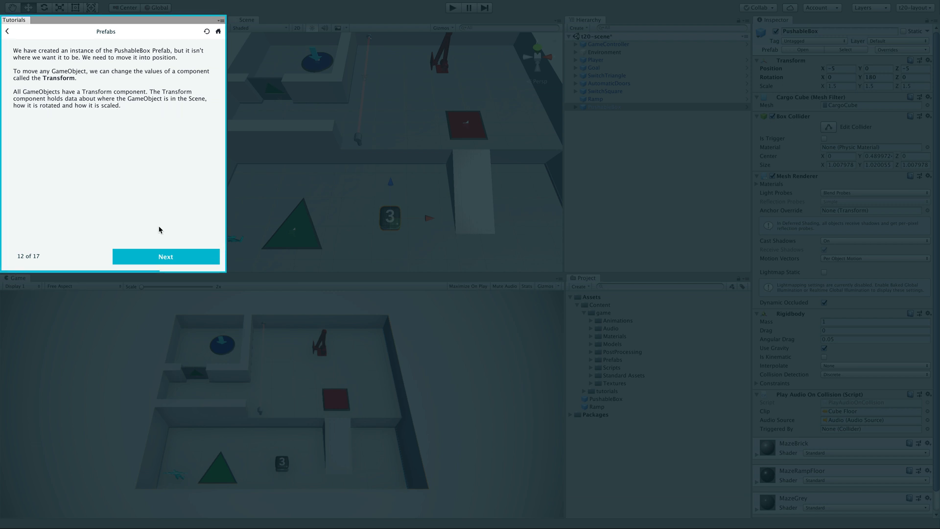
pyautogui.click(168, 257)
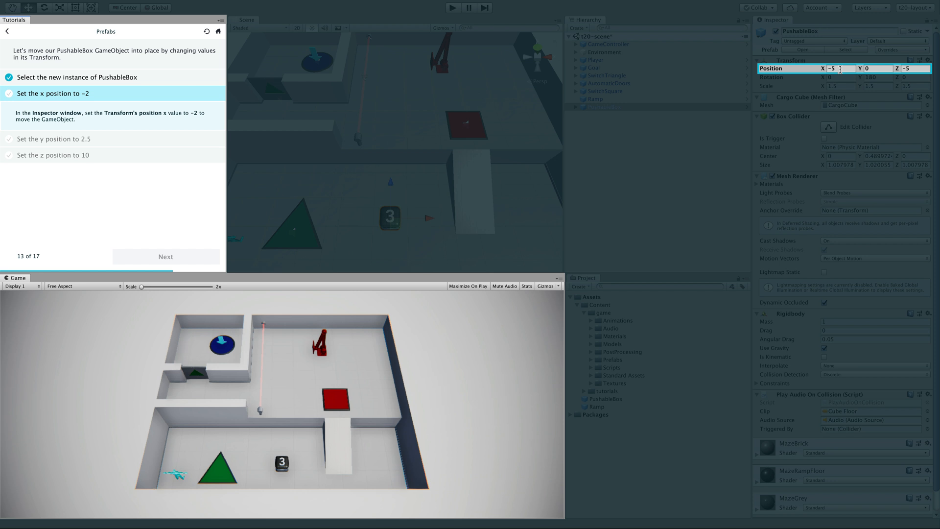
pyautogui.click(840, 69)
pyautogui.write('-2')
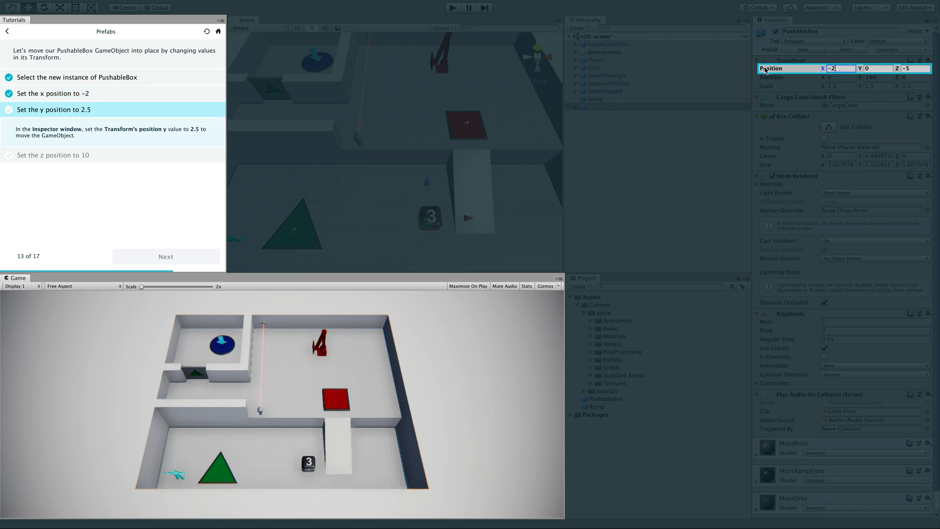
pyautogui.click(876, 69)
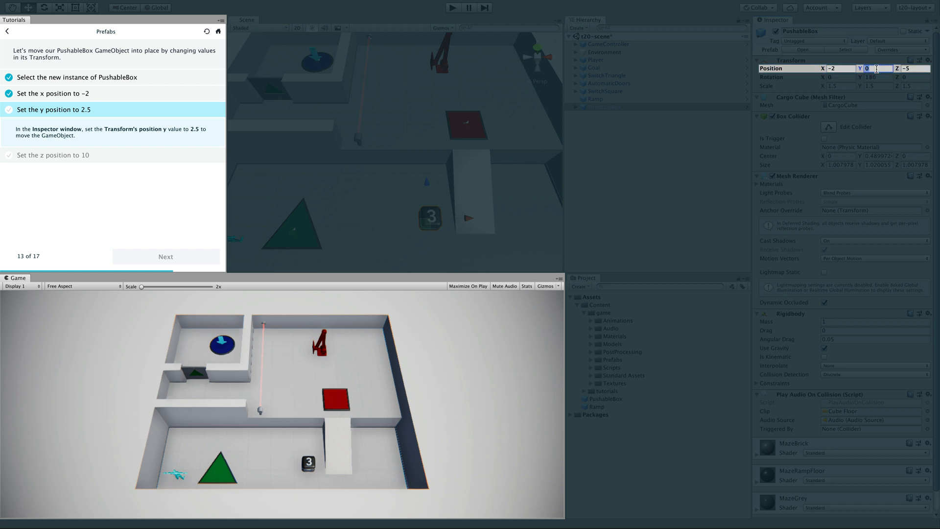
pyautogui.write('2.5')
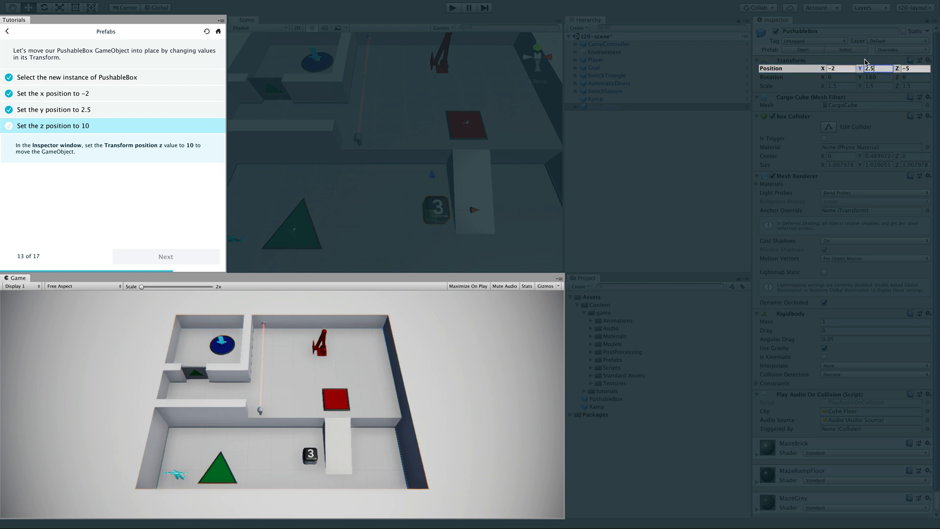
pyautogui.click(923, 68)
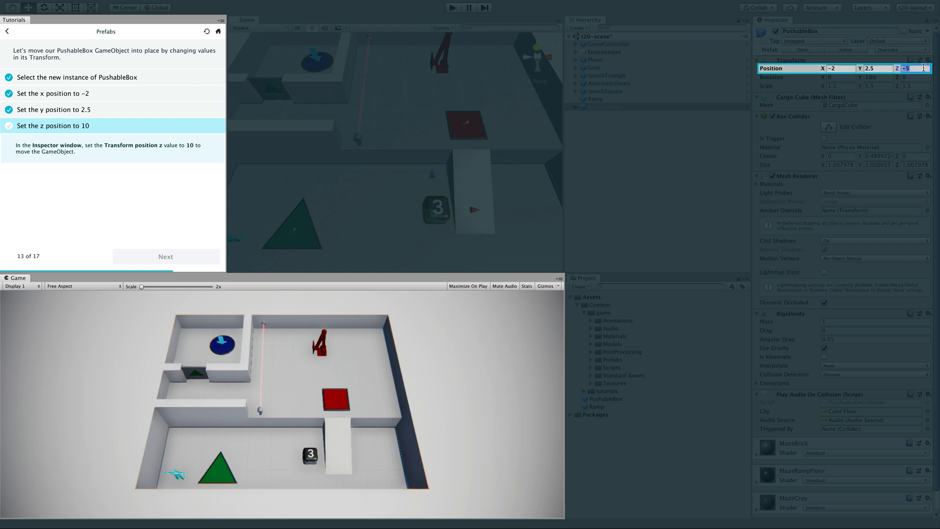
pyautogui.write('10')
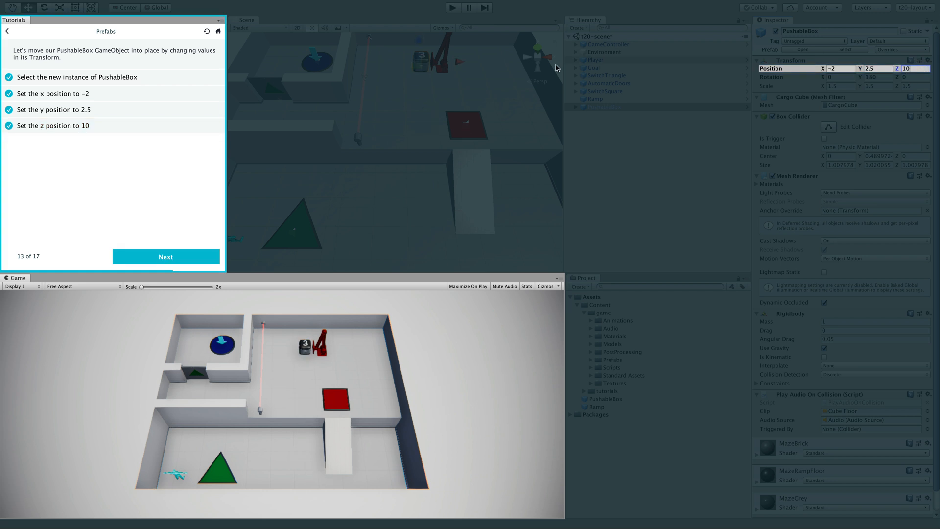
# - Advance the tutorial past the Transform explanation to the page for testing the change
pyautogui.click(192, 257)
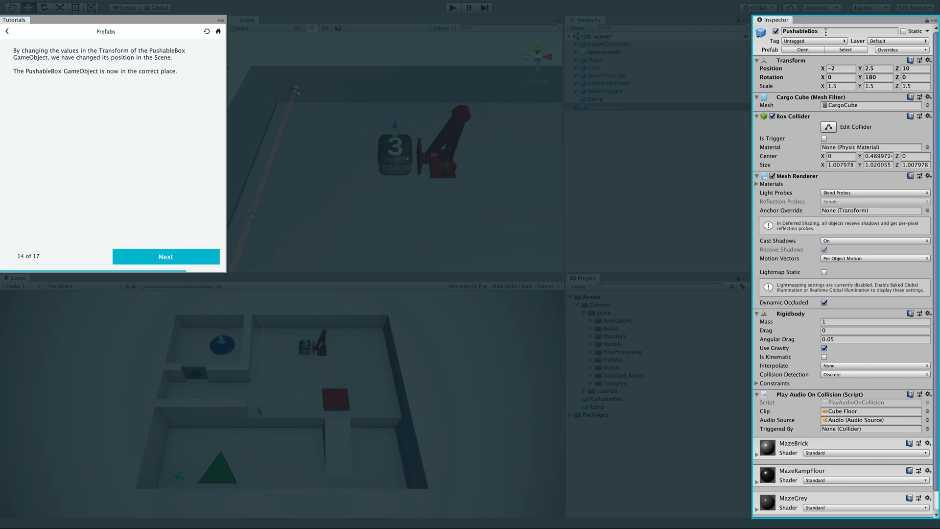
pyautogui.click(826, 33)
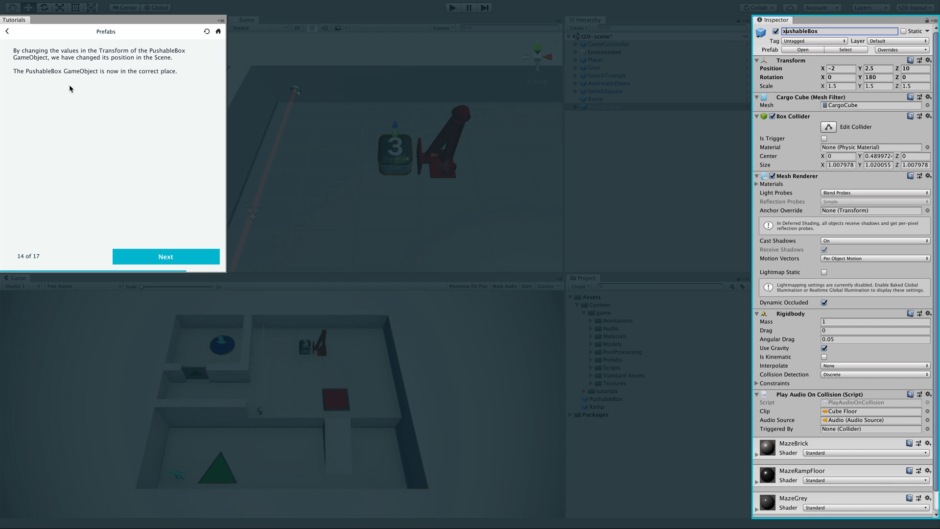
pyautogui.click(166, 256)
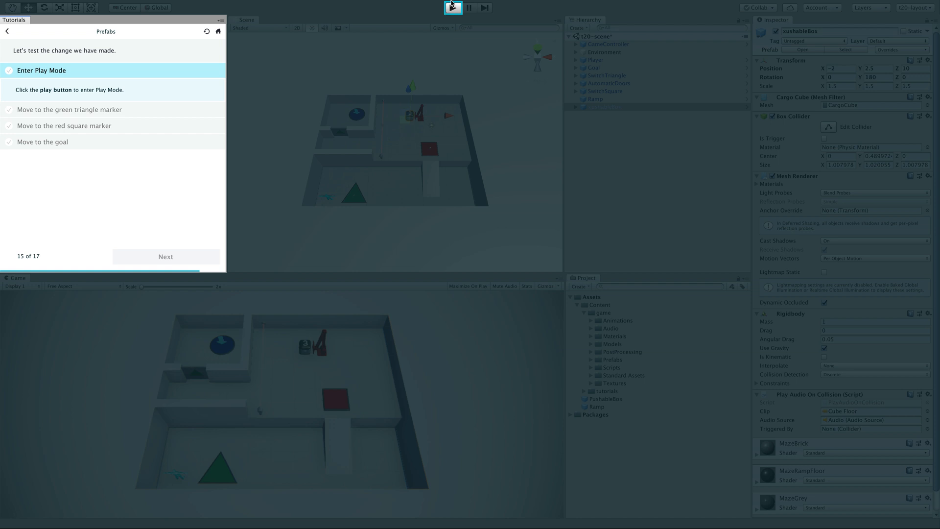
# - Enter Play Mode and move the character over the green triangle and up the ramp to the red square marker
pyautogui.click(452, 7)
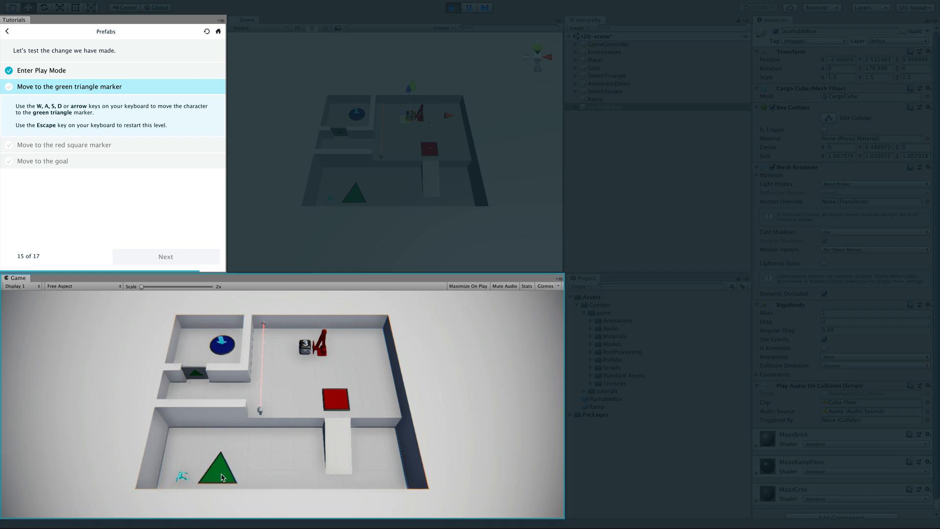
pyautogui.press('d')
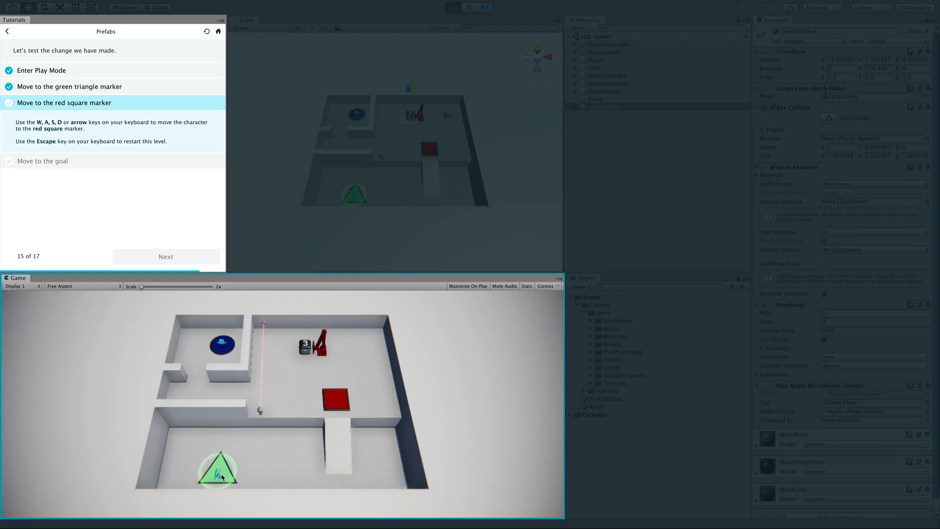
pyautogui.press('d')
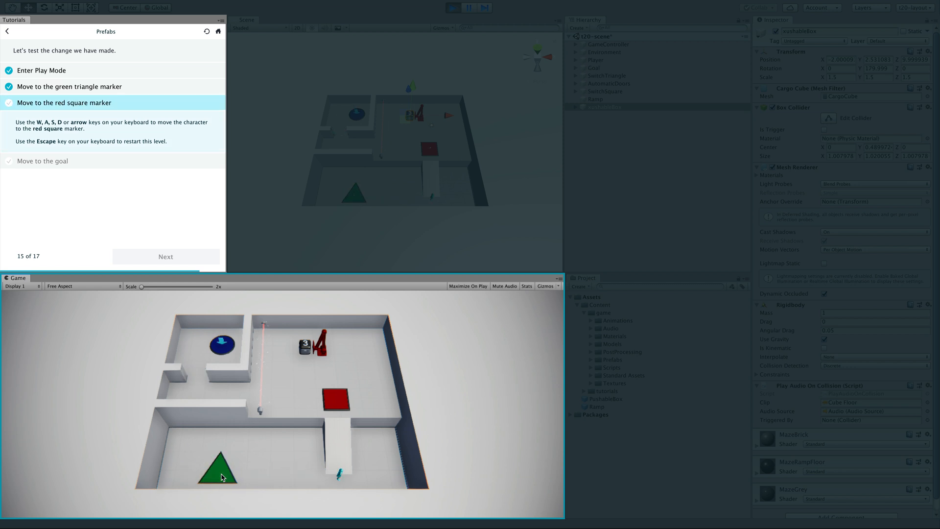
pyautogui.press('w')
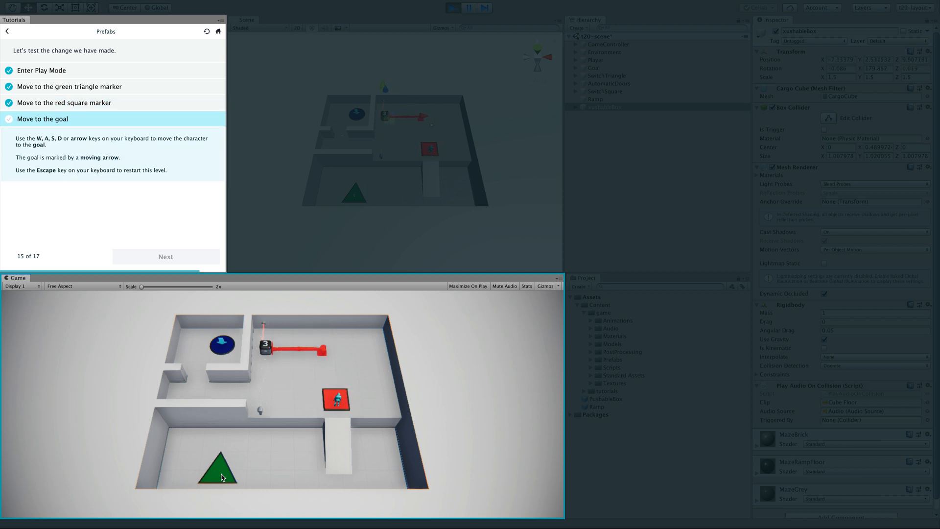
# - Move the character past the laser emitter and through the open doorway to the goal marked by the moving arrow
pyautogui.press('a')
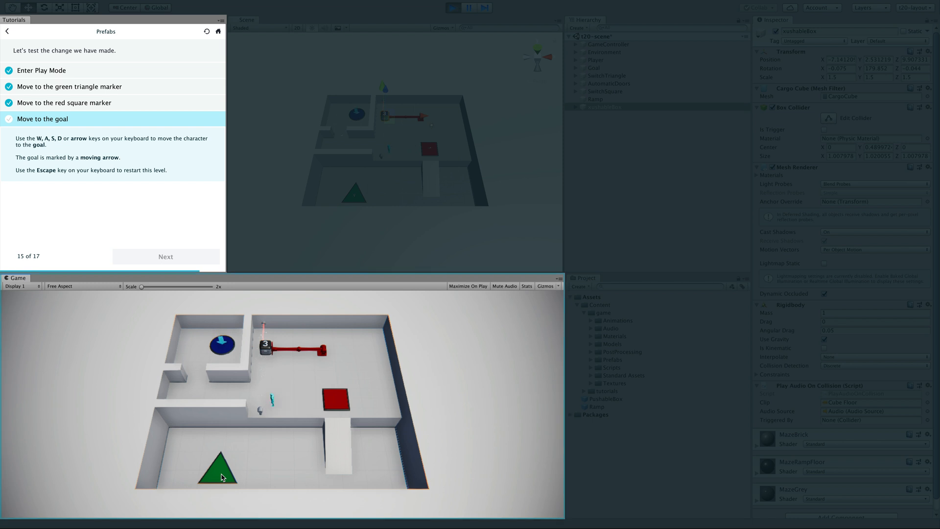
pyautogui.press('a')
pyautogui.press('w')
pyautogui.press('d')
pyautogui.press('d')
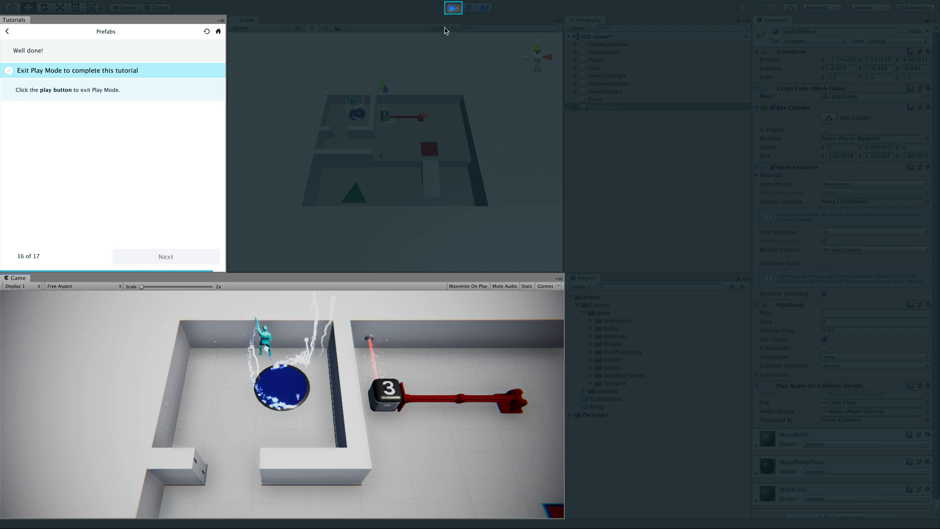
# - Exit Play Mode, advance to the tutorial's summary page and finish the tutorial
pyautogui.click(454, 9)
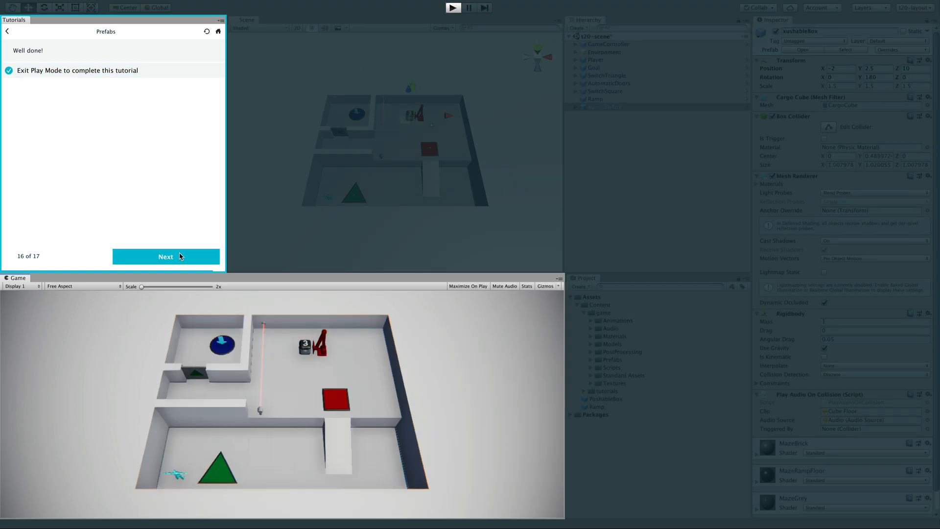
pyautogui.click(180, 256)
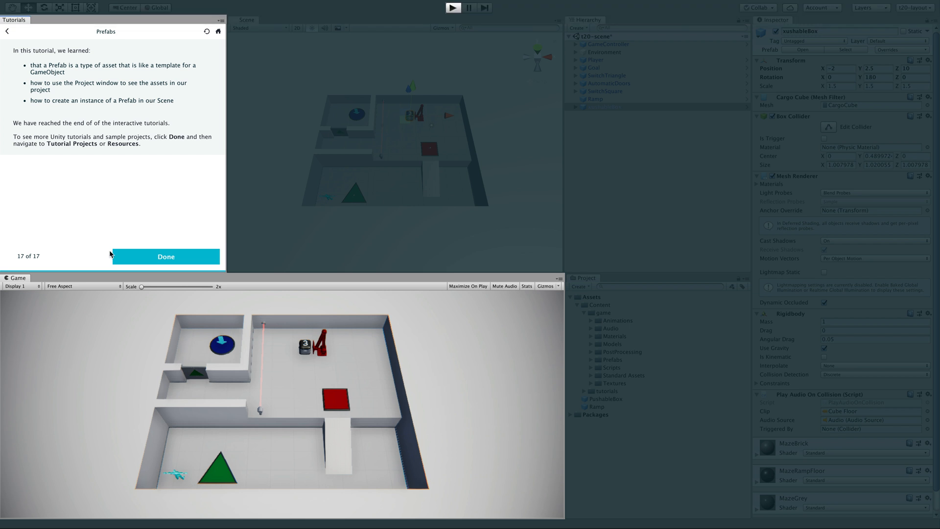
pyautogui.click(160, 257)
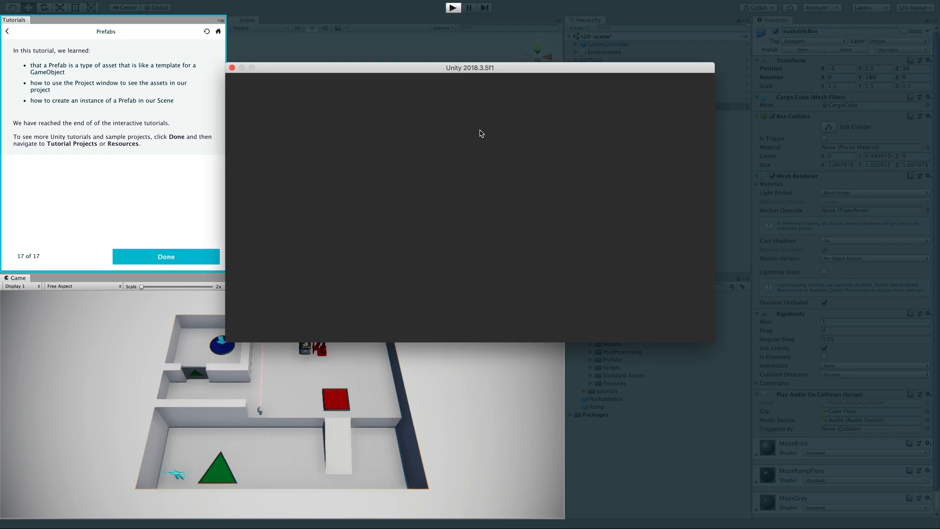